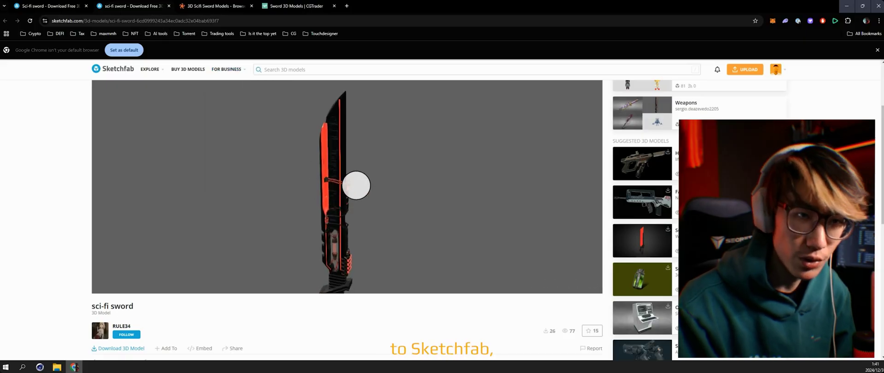
- Browse the sci-fi sword models offered on TurboSquid and CGTrader
click(235, 6)
scroll(431, 184, down, 2)
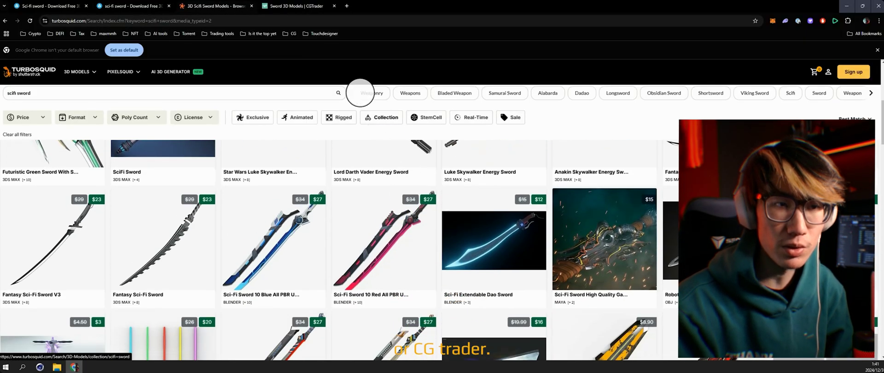
click(305, 11)
scroll(352, 184, down, 3)
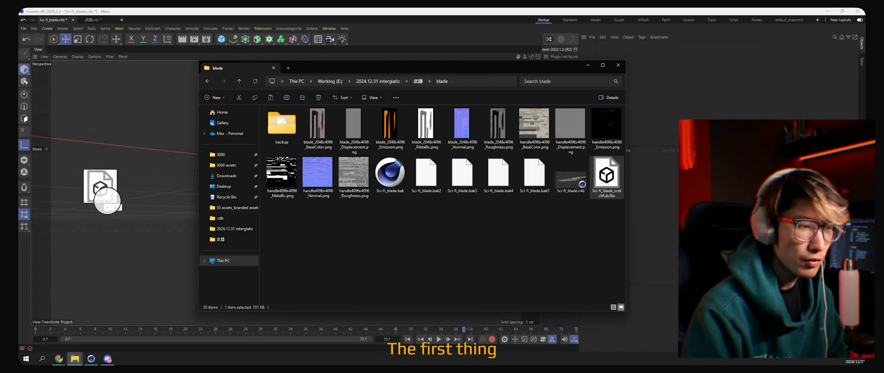
- In Cinema 4D, import the sci-fi blade FBX file from the blade folder with the existing import settings
drag(108, 194, 111, 193)
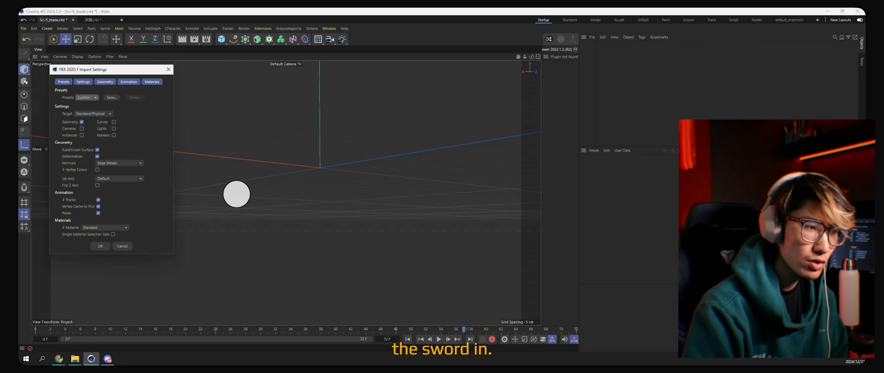
click(94, 242)
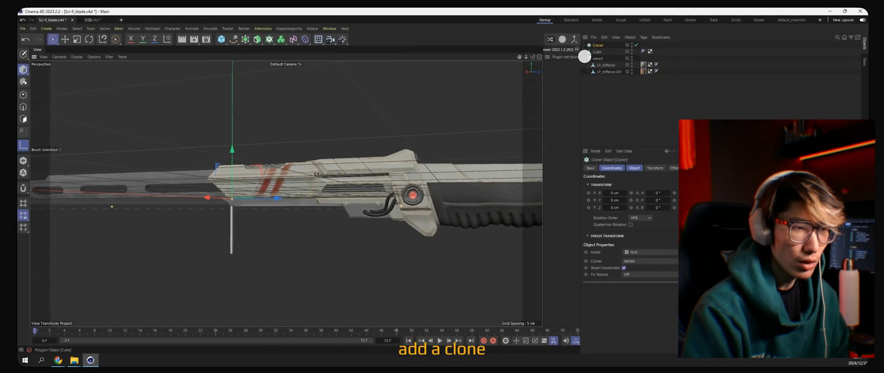
- Make the Cube a child of the Cloner and set the Cloner's mode to Linear
drag(589, 53, 594, 48)
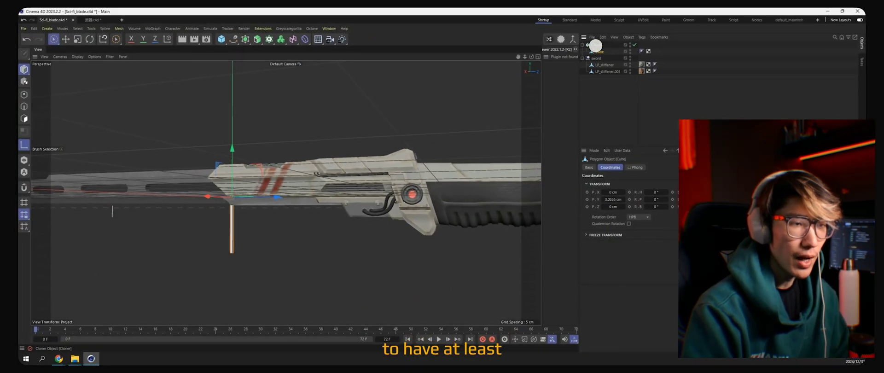
click(596, 45)
click(643, 182)
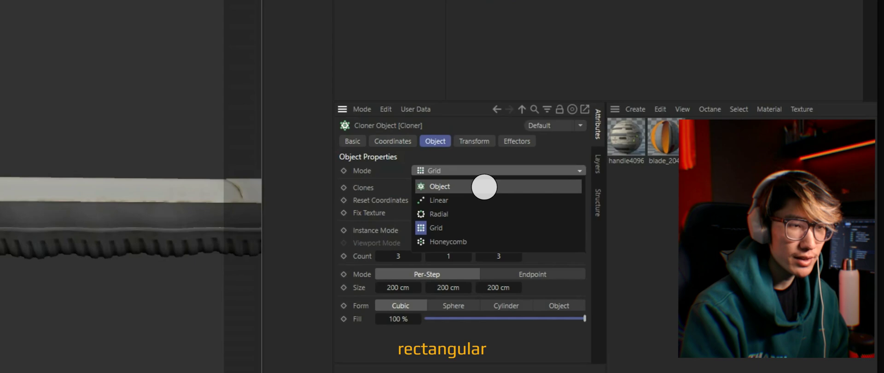
click(654, 198)
- Raise the Cloner's count to 144 so the row of bars runs along the sword's blade
drag(432, 188, 626, 185)
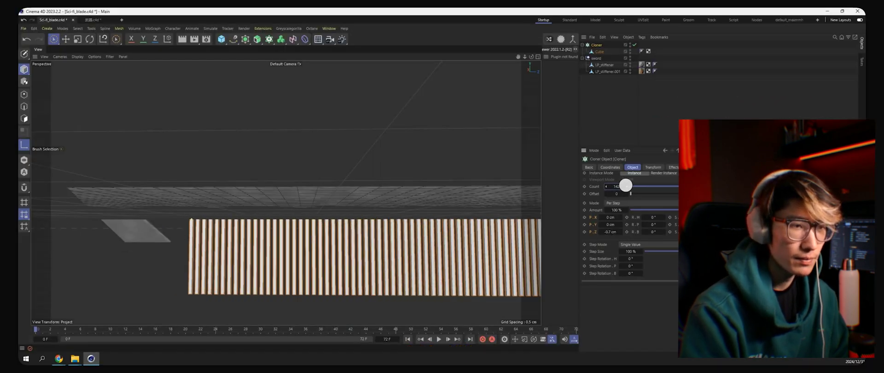
scroll(280, 229, down, 3)
alt+drag(281, 229, 451, 239)
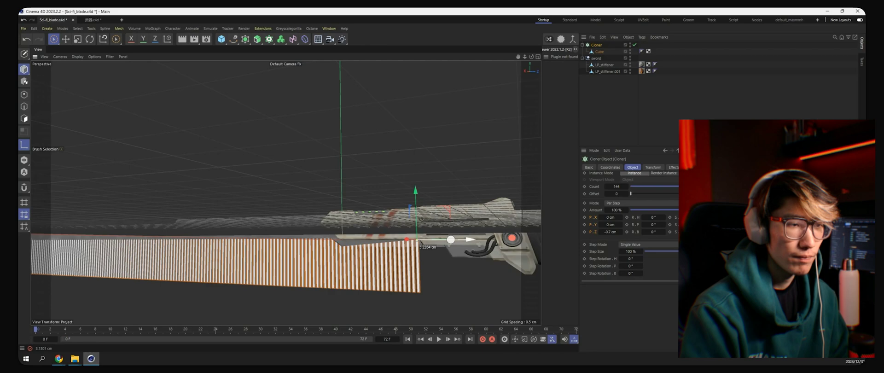
- Add a Random effector to the Cloner and make it vary the clones' scale instead of their position
key(shift+c)
text(random)
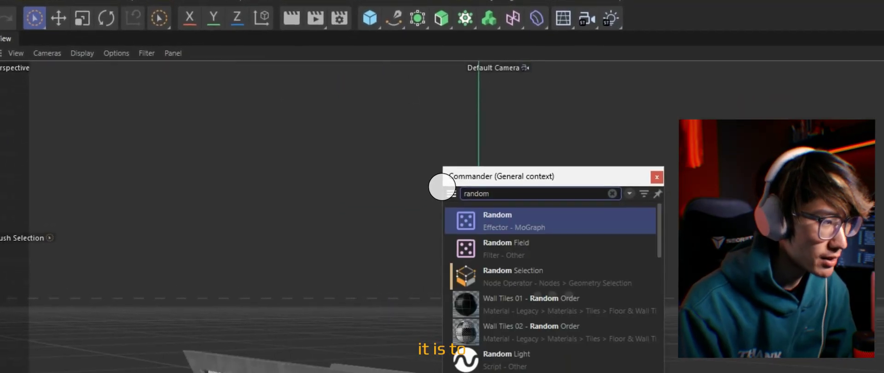
key(Return)
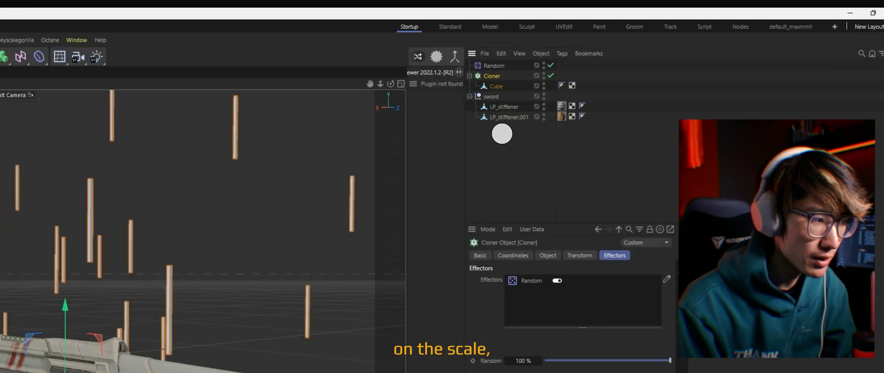
click(598, 44)
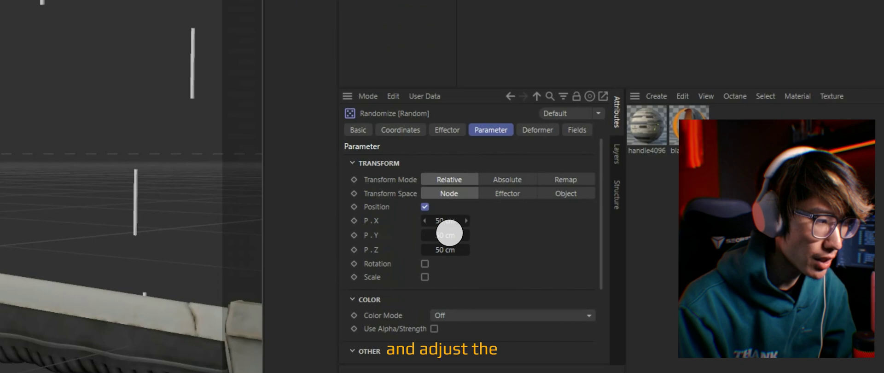
click(440, 187)
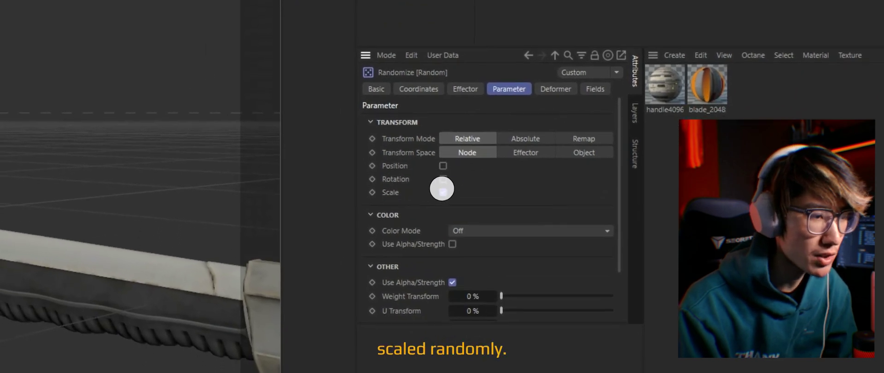
click(441, 214)
drag(442, 185, 447, 187)
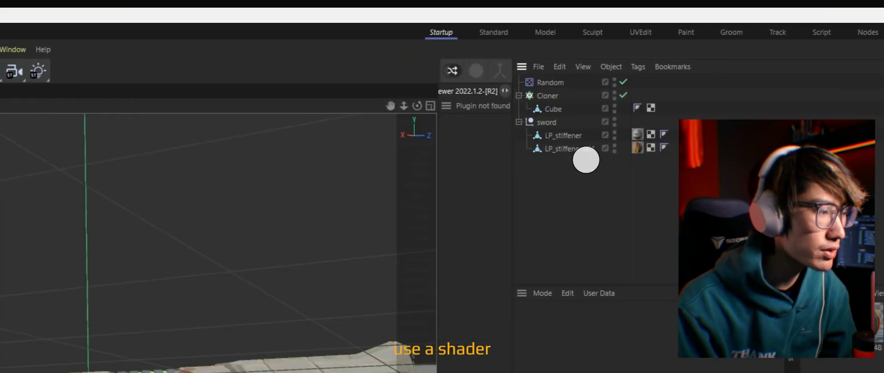
- Add a Shader effector and load a Noise shader as its custom shader
key(shift+c)
text(shader)
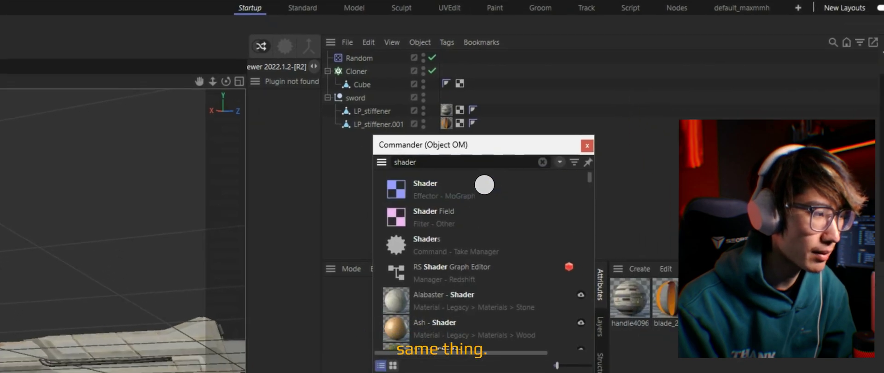
click(547, 210)
click(624, 326)
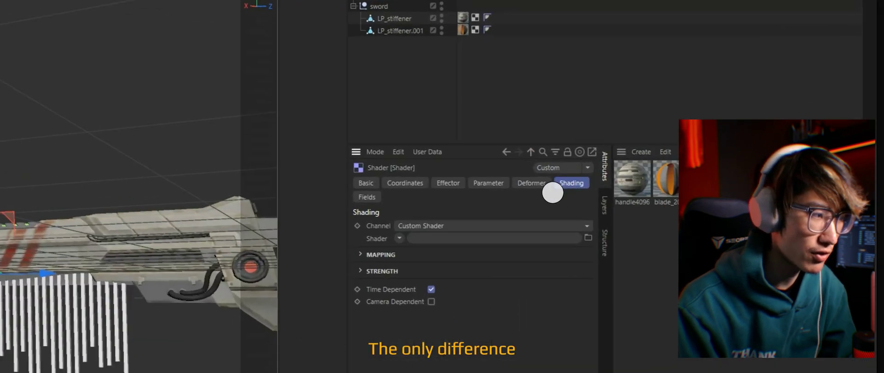
click(399, 238)
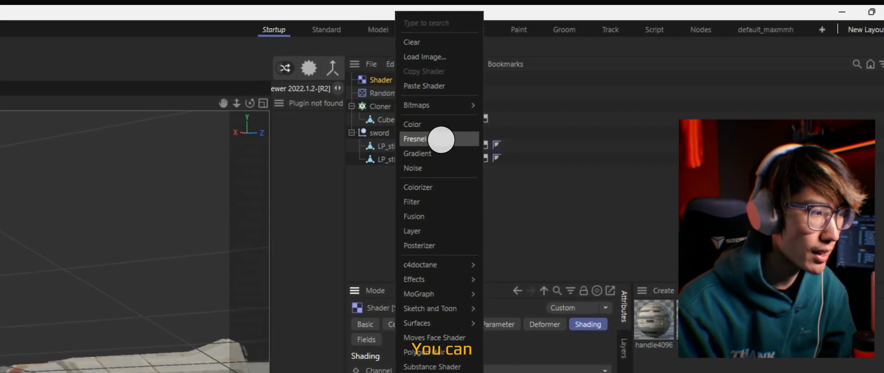
click(437, 167)
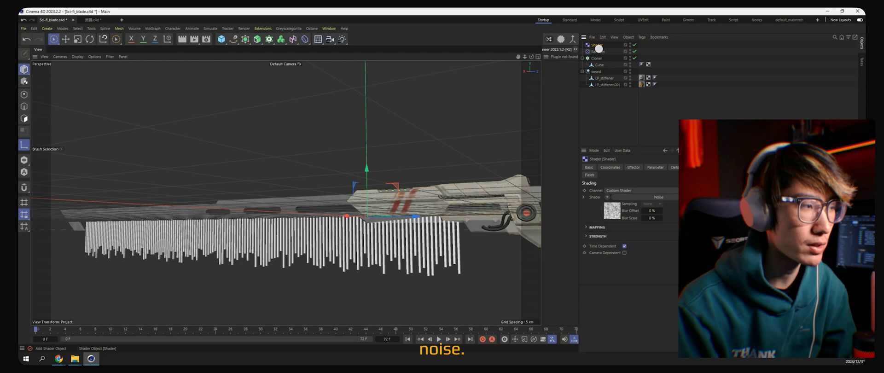
- Assign the Shader effector to the Cloner and set its Y scale to -0.48
click(596, 58)
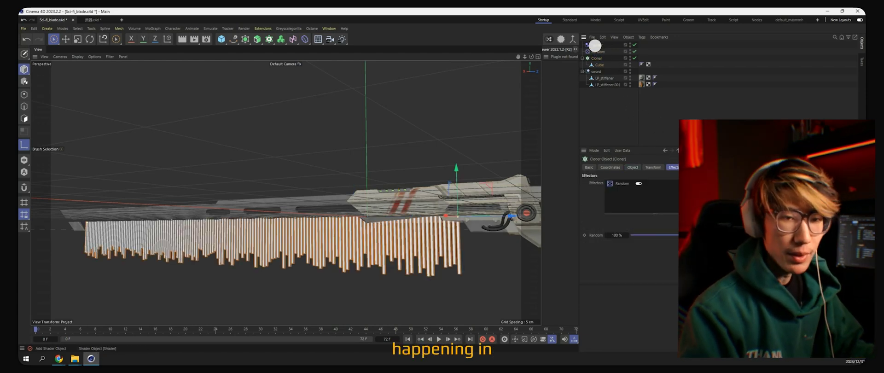
drag(646, 157, 641, 194)
click(597, 45)
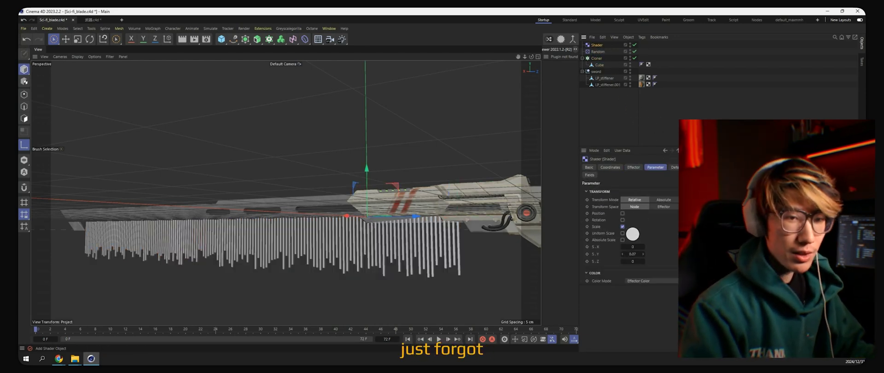
drag(623, 254, 623, 254)
alt+drag(410, 236, 424, 233)
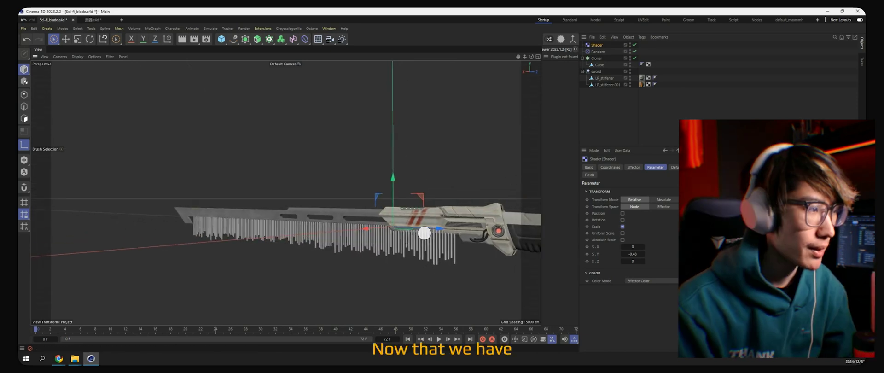
- Add a Plain effector with position turned off and scale turned on, setting its Y scale to -1
click(267, 38)
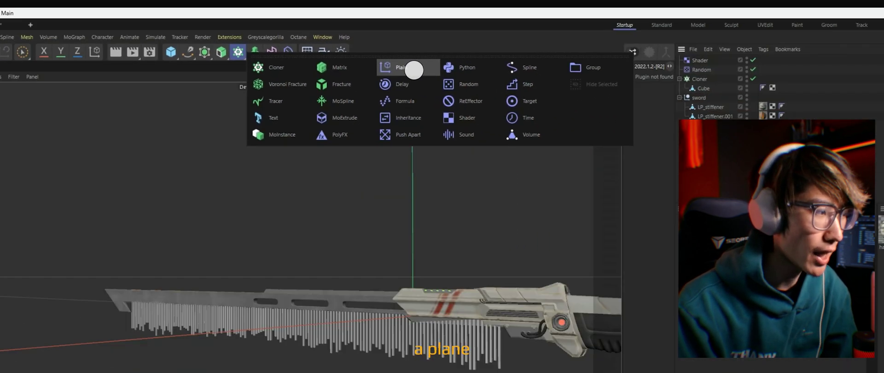
click(414, 69)
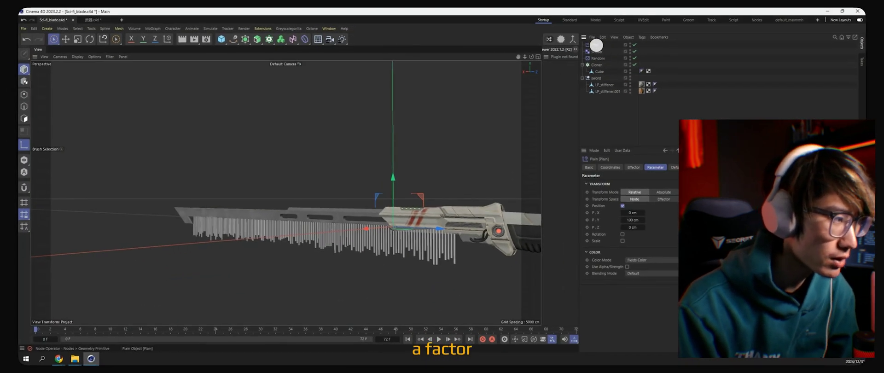
click(623, 205)
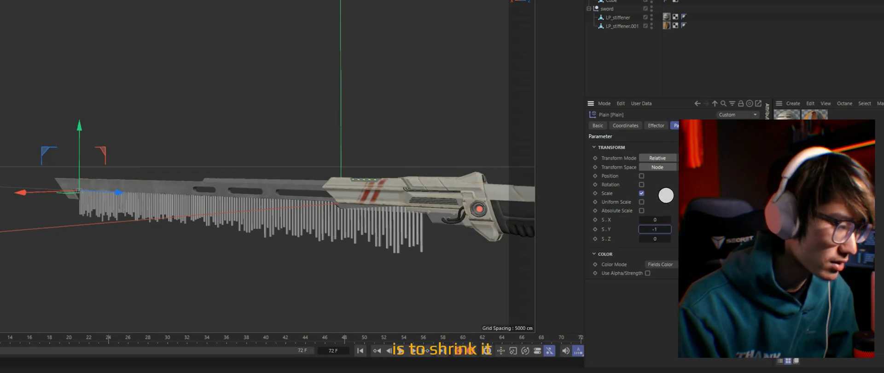
- Give the Plain effector a Linear Field with a length of 2 cm and assign the effector to the Cloner
click(744, 125)
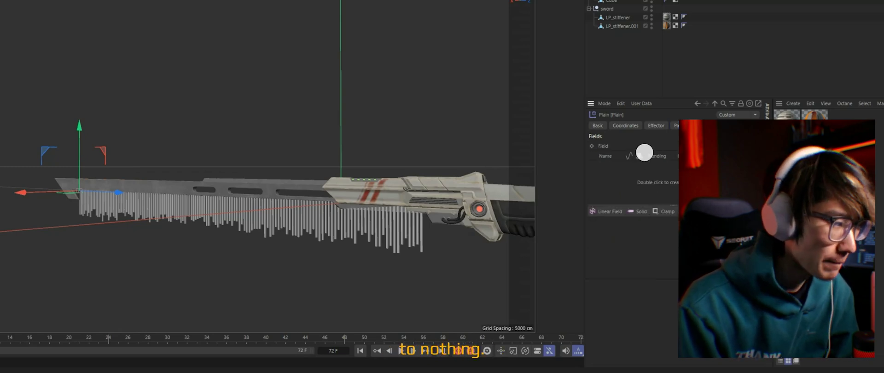
click(611, 206)
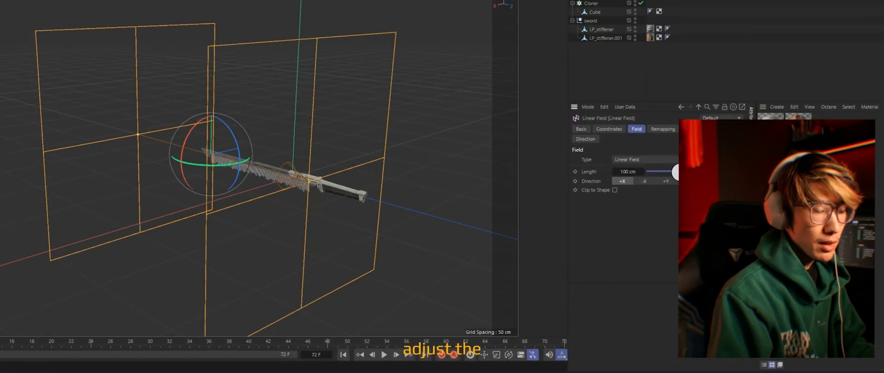
drag(665, 200, 643, 200)
drag(655, 167, 651, 168)
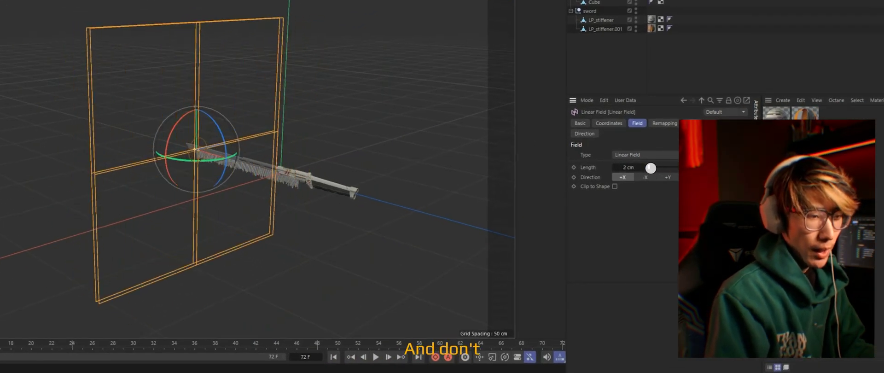
alt+drag(451, 162, 274, 162)
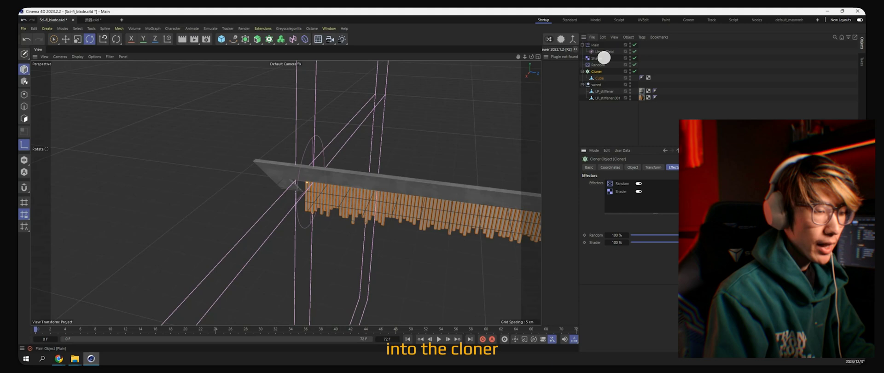
drag(615, 120, 620, 198)
- Set the Linear Field's heading rotation to -90° and position the field along the blade at its tip
scroll(395, 191, down, 4)
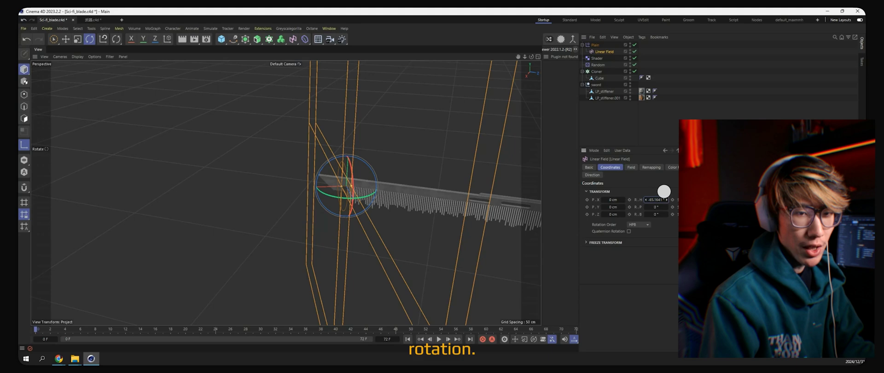
text(-90)
key(Return)
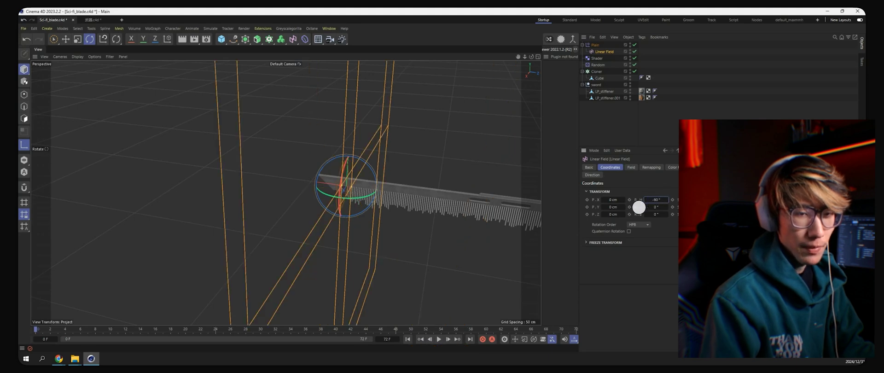
scroll(430, 179, up, 8)
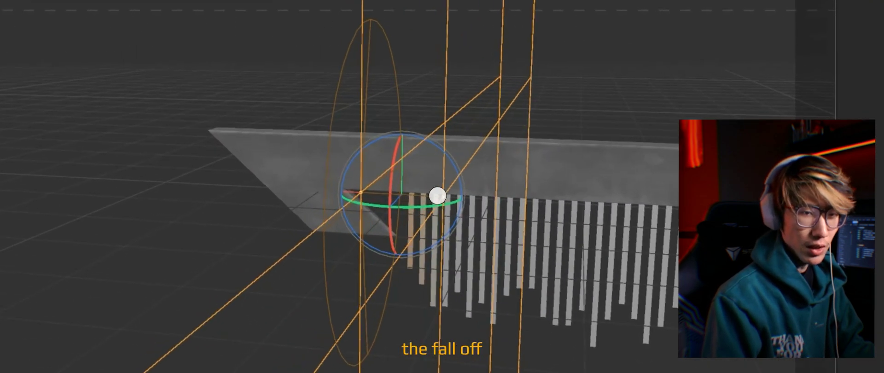
drag(344, 200, 403, 201)
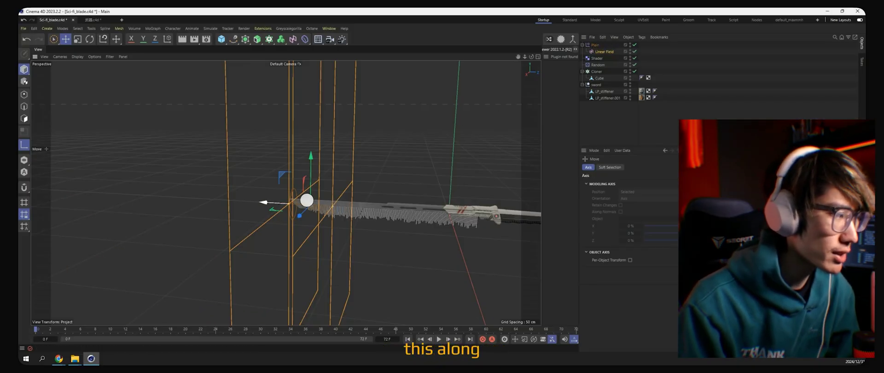
mouse_move(306, 200)
mouse_down()
mouse_move(297, 203)
mouse_move(316, 204)
mouse_move(298, 203)
mouse_up()
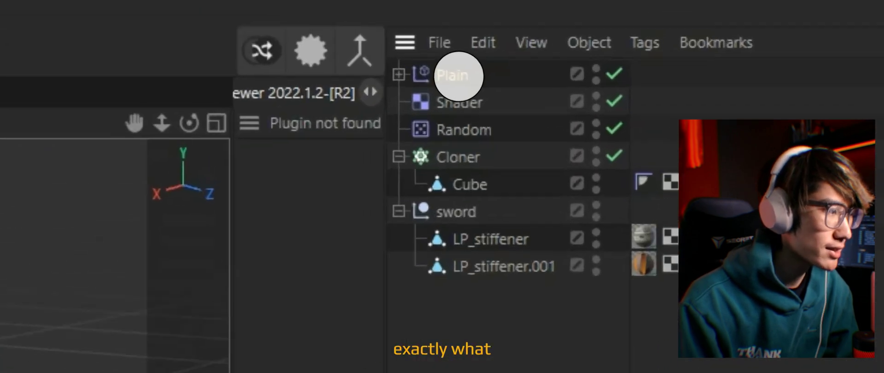
- Rename the Plain effector to "taper" and duplicate it together with its Linear Field
double_click(599, 45)
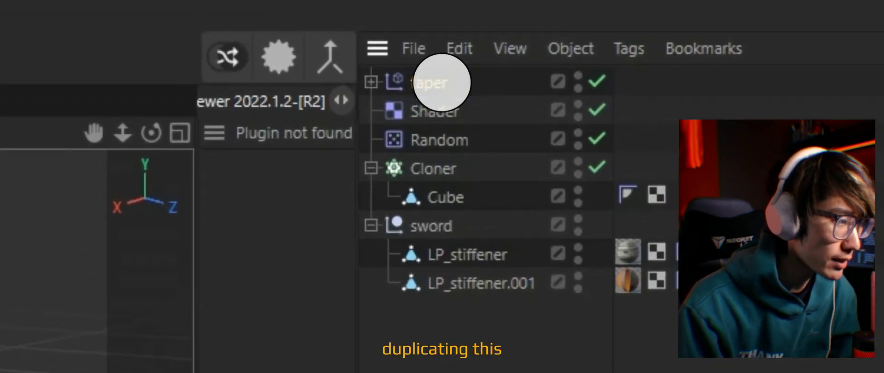
key(ctrl+c)
key(ctrl+v)
- Rename the duplicated taper effector to "appear"
click(371, 82)
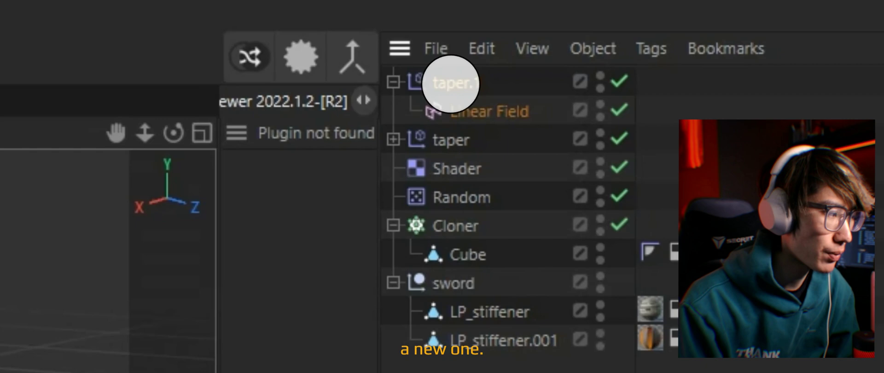
double_click(445, 83)
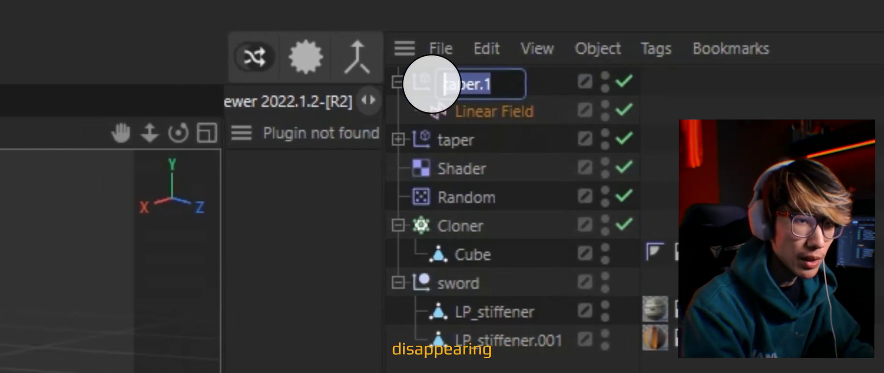
text(appear)
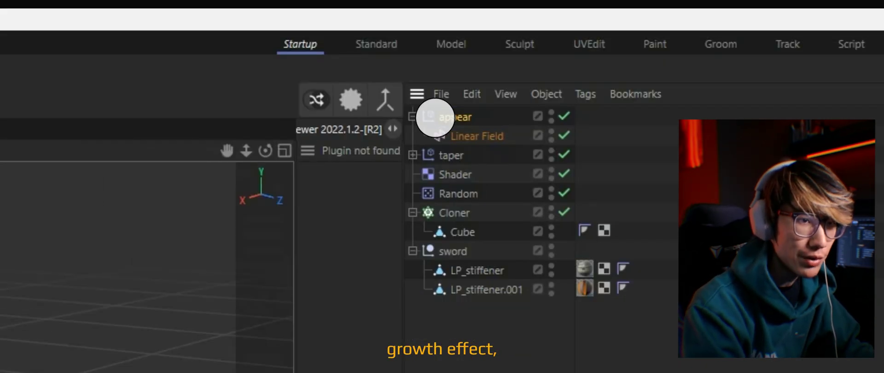
key(Return)
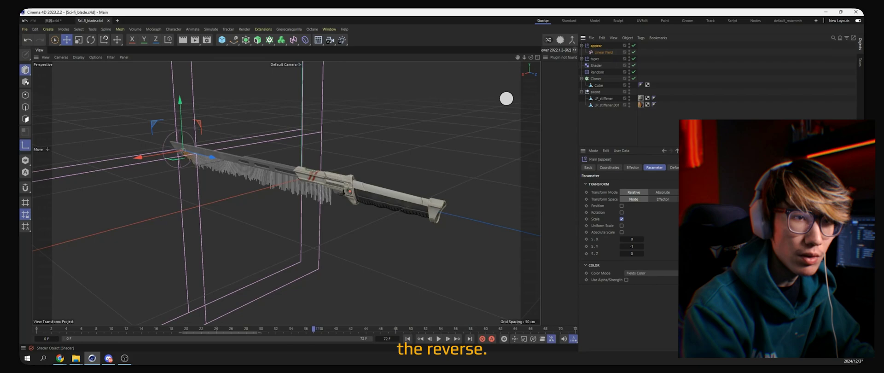
- In the side view, move the appear effector's Linear Field along the blade to the handle, just past the last bars
middle_click(318, 169)
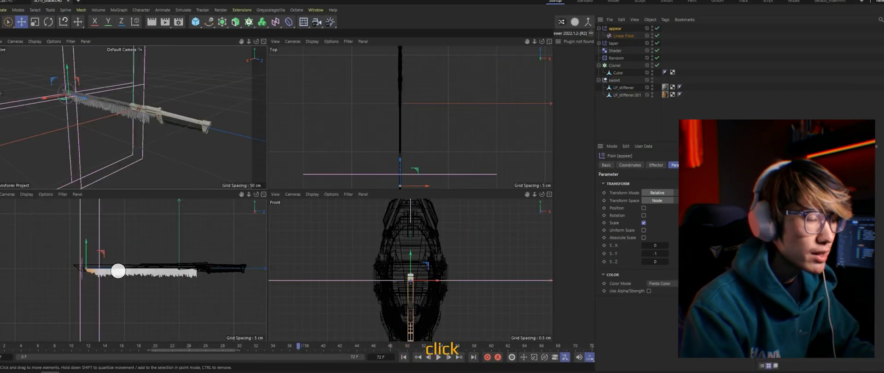
middle_click(118, 271)
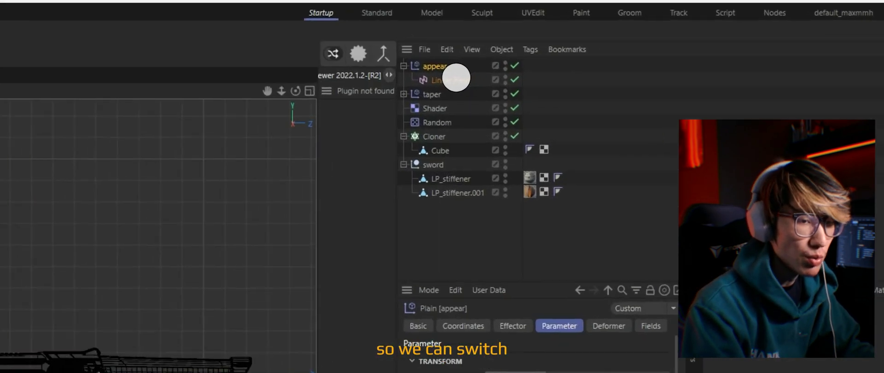
click(623, 35)
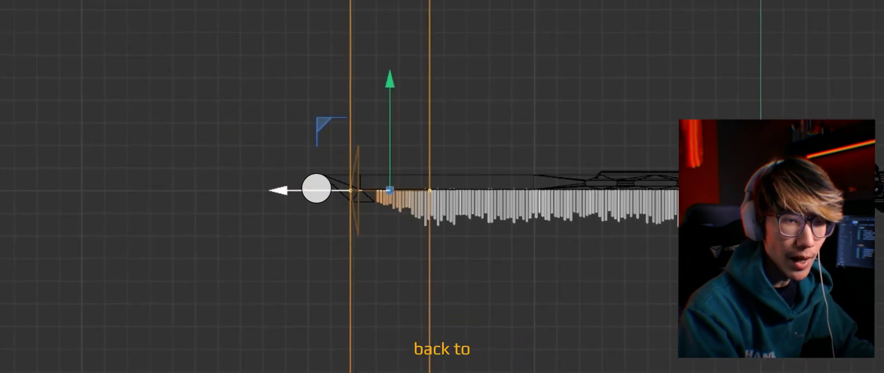
drag(316, 188, 450, 187)
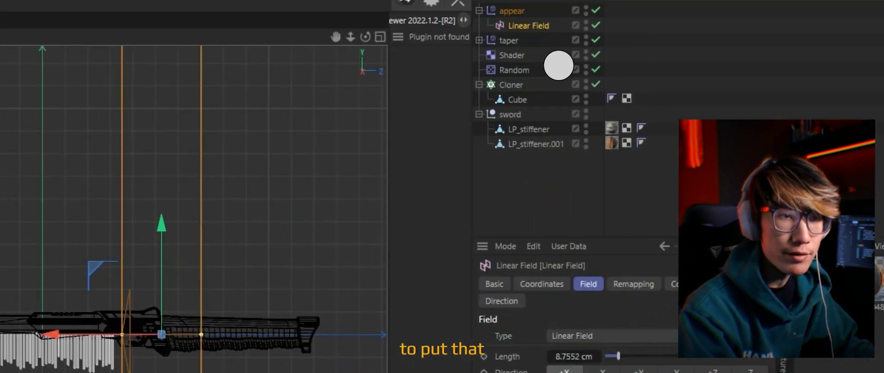
- Replace the scale up effector's Linear Field with a Box Field and hide the appear effector in the viewport
click(431, 144)
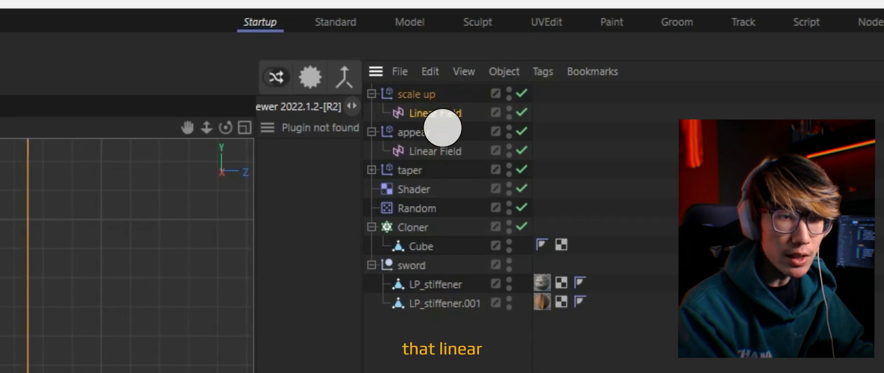
click(450, 219)
click(445, 196)
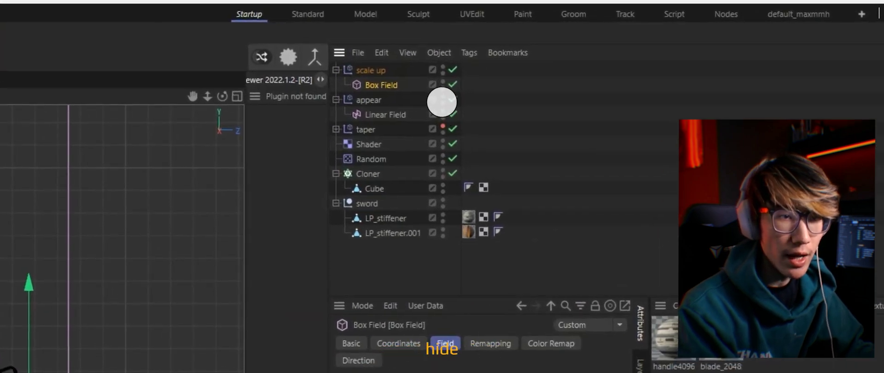
click(443, 96)
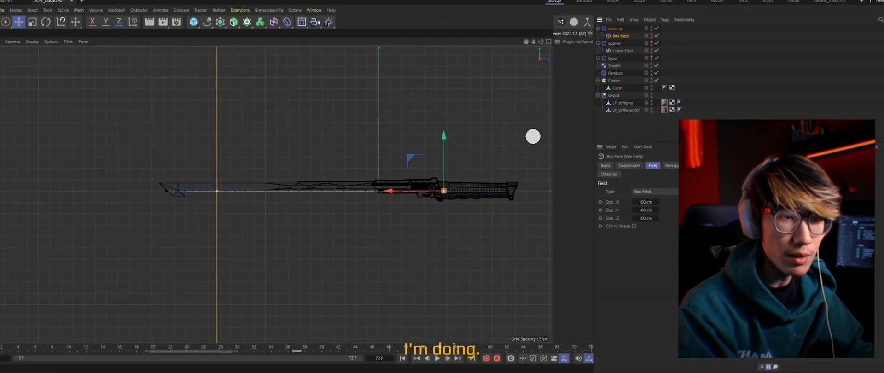
- Narrow the Box Field along the sword to an X size of about 7.8 cm
scroll(459, 189, down, 3)
middle_click(459, 189)
middle_click(134, 251)
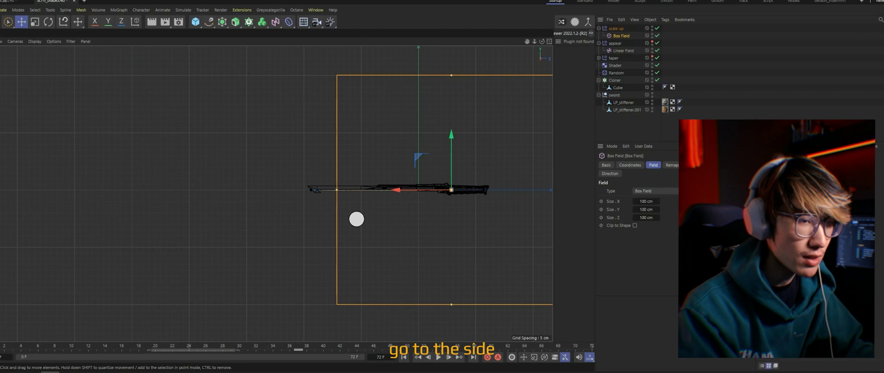
alt+middle_drag(463, 191, 368, 211)
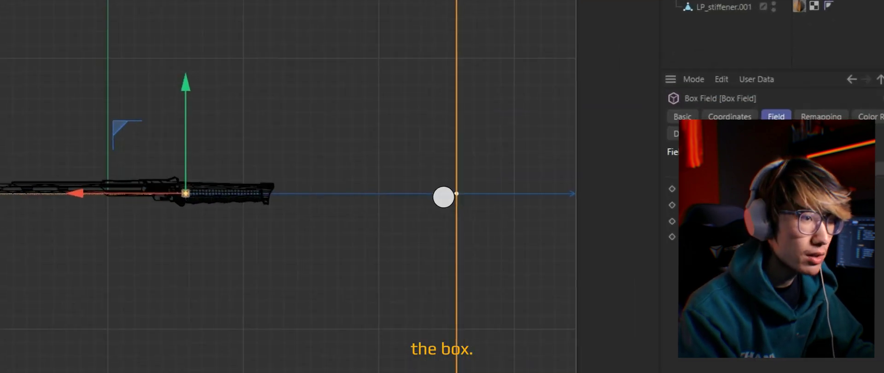
drag(473, 204, 367, 207)
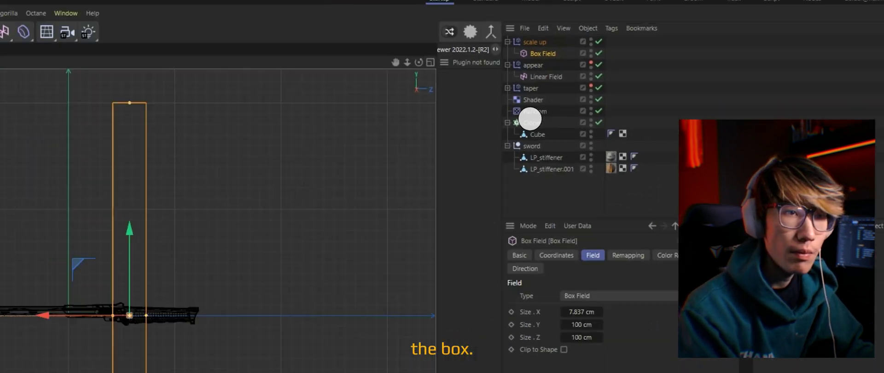
- Assign the scale up effector to the Cloner and set the effector's Y scale to 5.39
click(529, 118)
drag(616, 30, 659, 149)
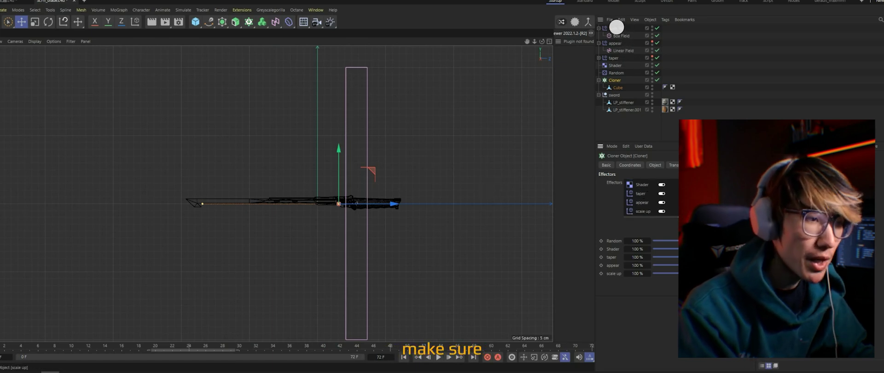
click(619, 35)
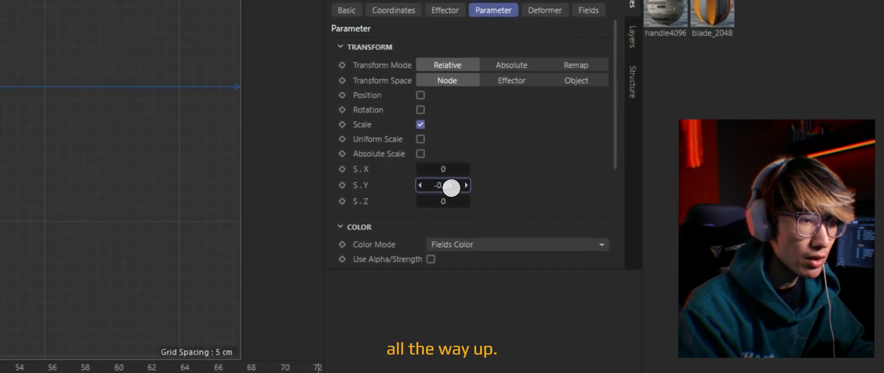
mouse_move(452, 188)
mouse_down()
mouse_move(488, 189)
mouse_move(442, 185)
mouse_up()
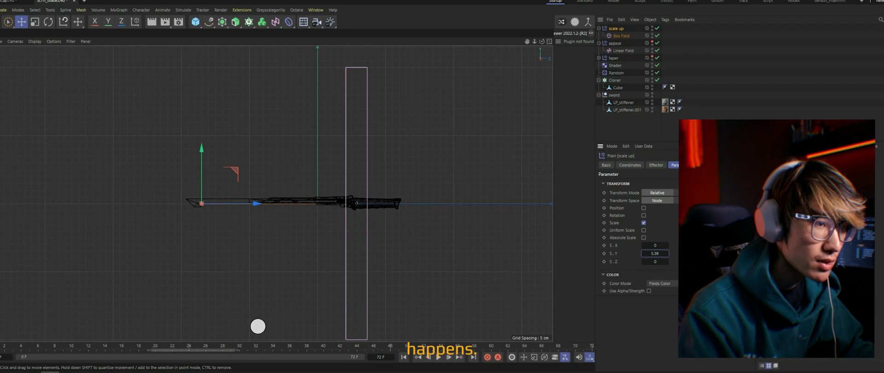
- Preview the bars' scaling effect by scrubbing through the timeline and playing back the animation
drag(105, 349, 380, 355)
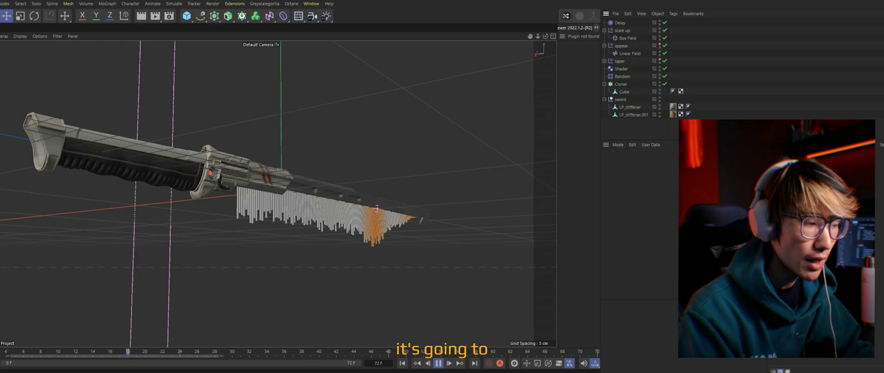
key(F8)
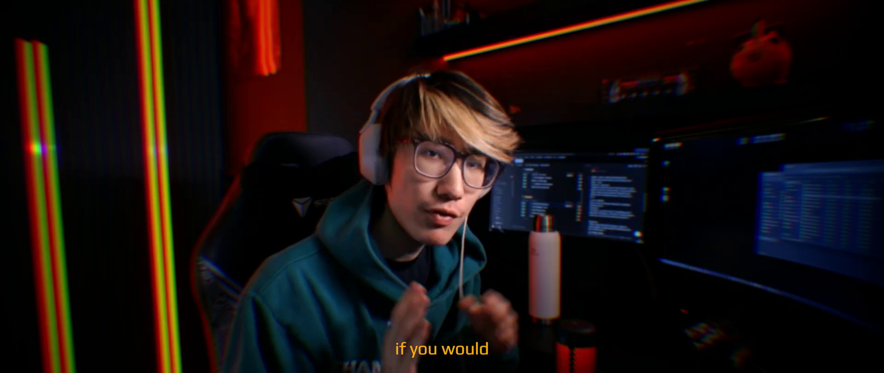